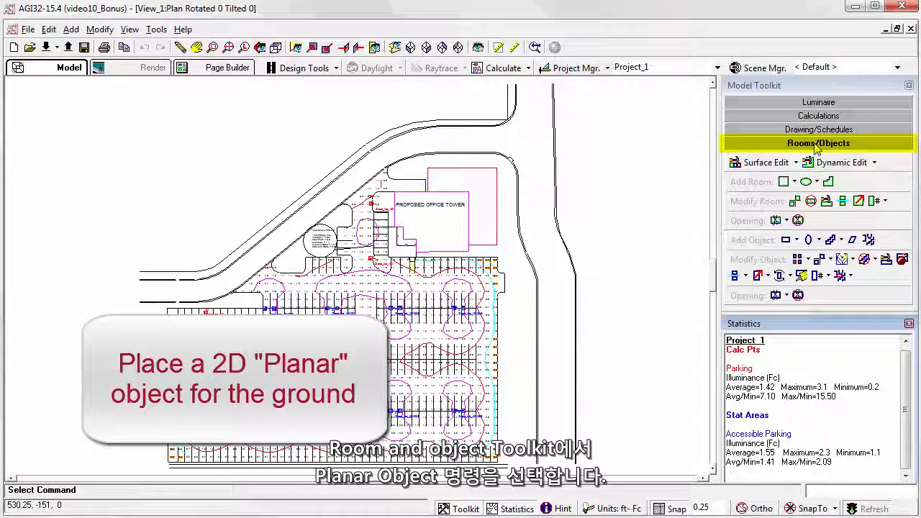
Step: Set up a planar polygon object labelled "Ground Plane" with a surface reflectance of 0.15, specified manually
left_click(853, 239)
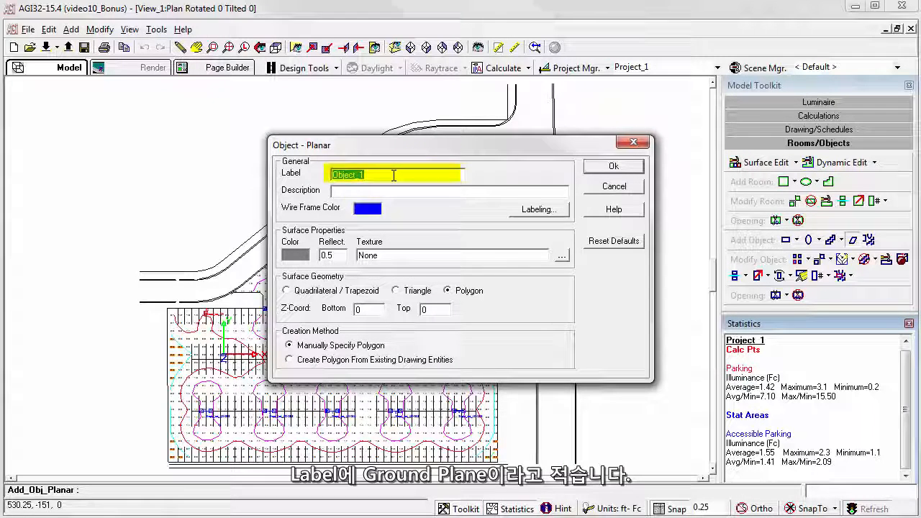
type("Gro")
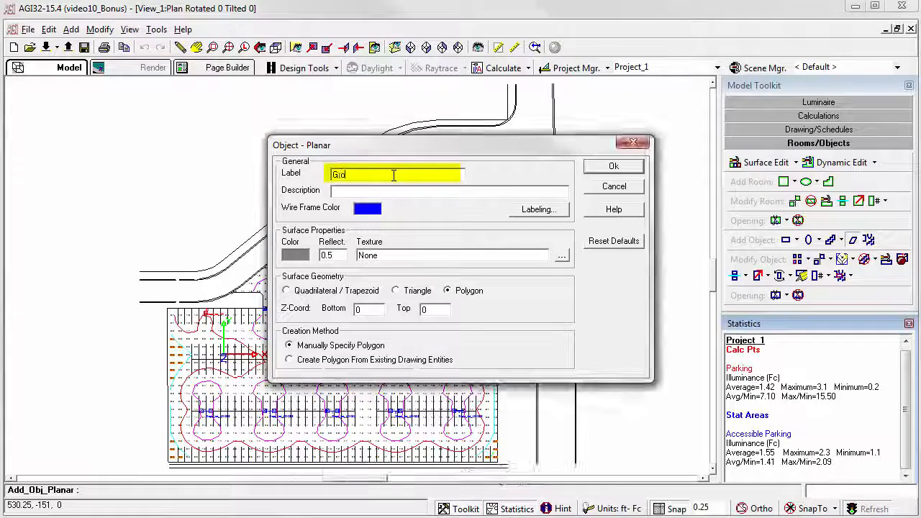
type("und Plane")
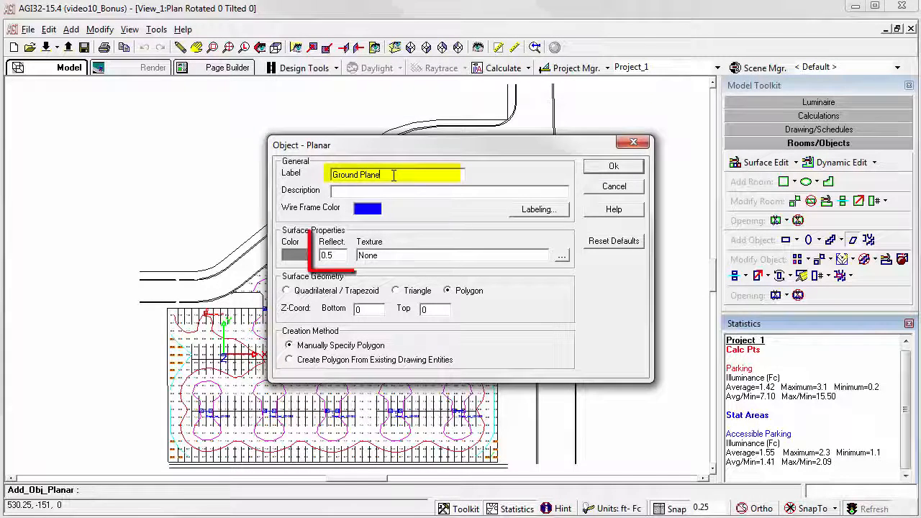
double_click(335, 255)
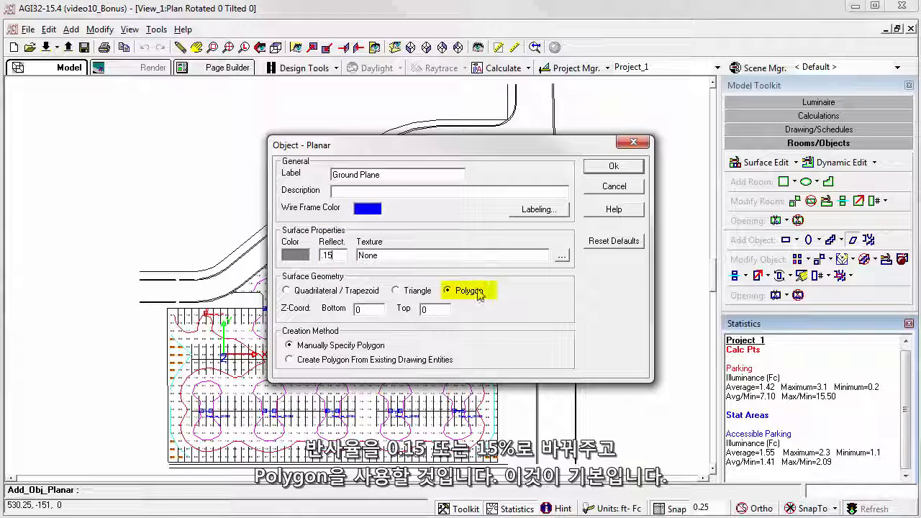
left_click(613, 167)
Step: Draw the ground plane as a six-sided polygon slightly outside the site boundary, using Ortho for straight edges and turning it off for the slanted edge
scroll(380, 349, "down", 1)
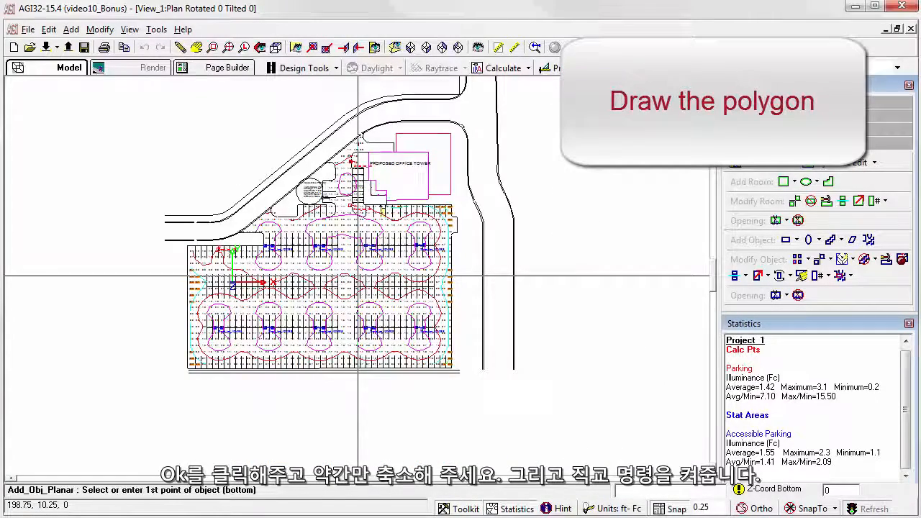
left_click(770, 508)
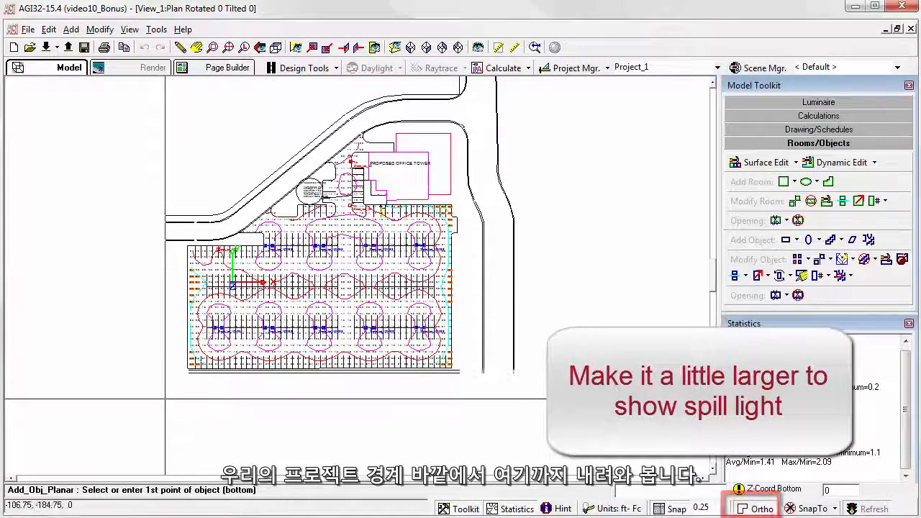
left_click(161, 396)
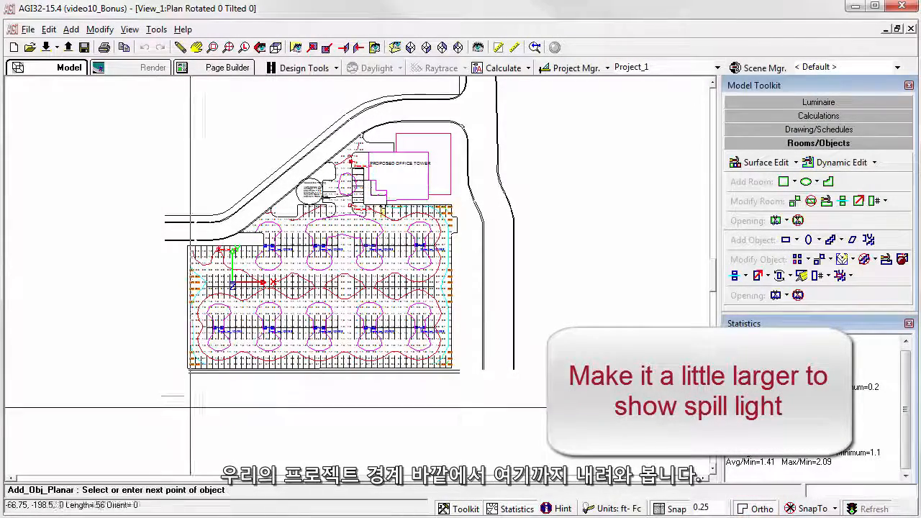
left_click(523, 395)
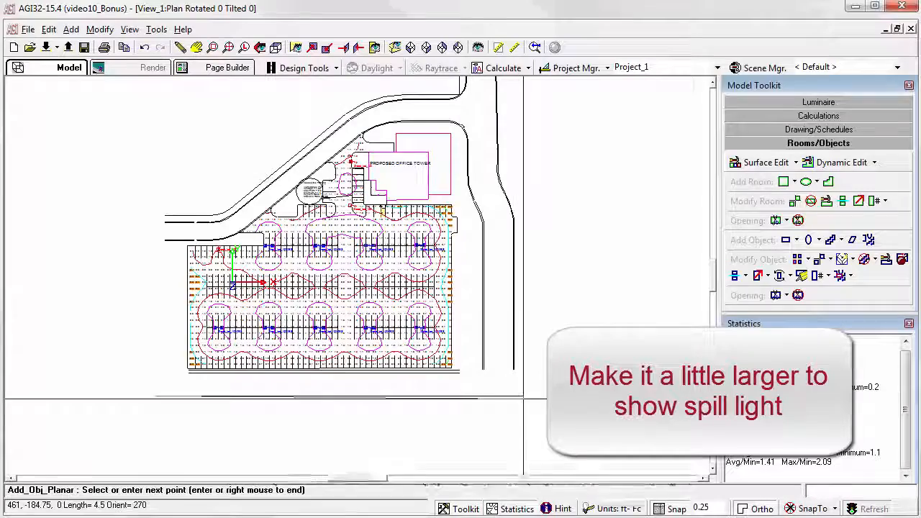
left_click(523, 89)
left_click(350, 90)
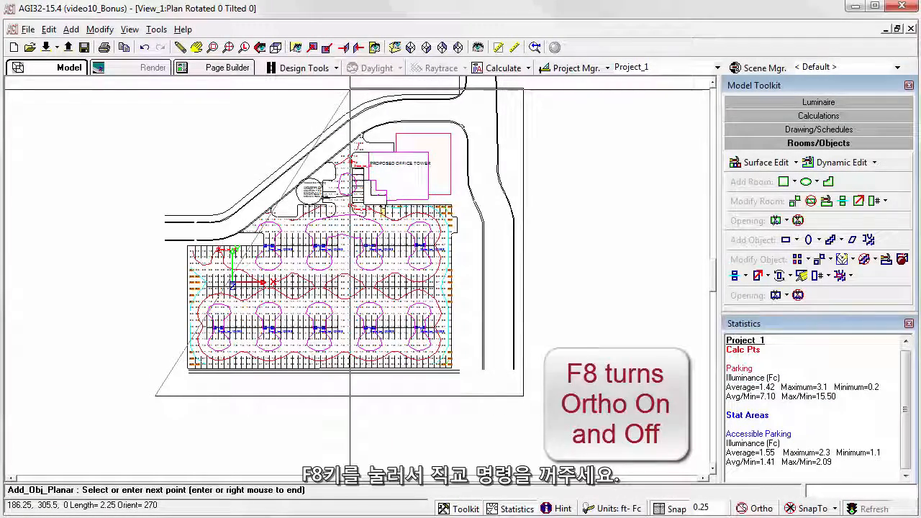
left_click(223, 197)
left_click(156, 197)
right_click(156, 197)
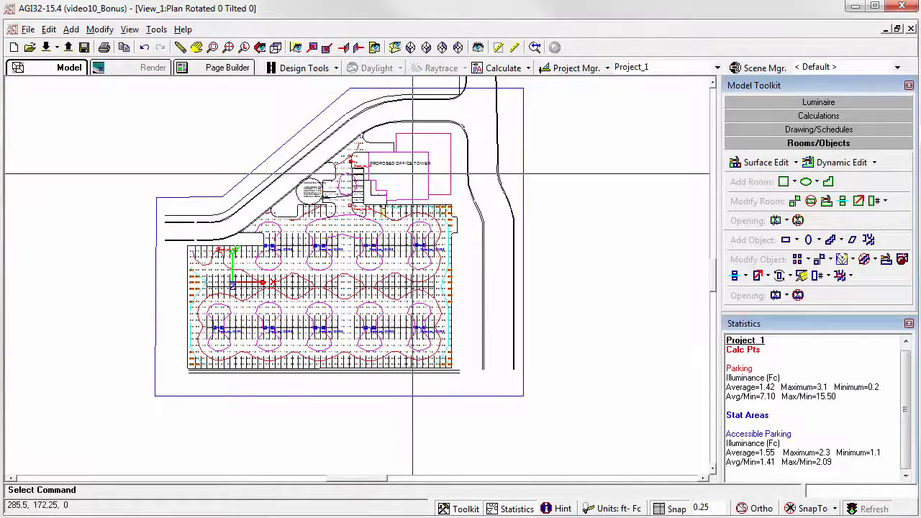
Step: Set up a flat-topped polygon object labelled "Tower section 1" with 120 ft high sides and a wall reflectance of 0.35
scroll(412, 173, "up", 5)
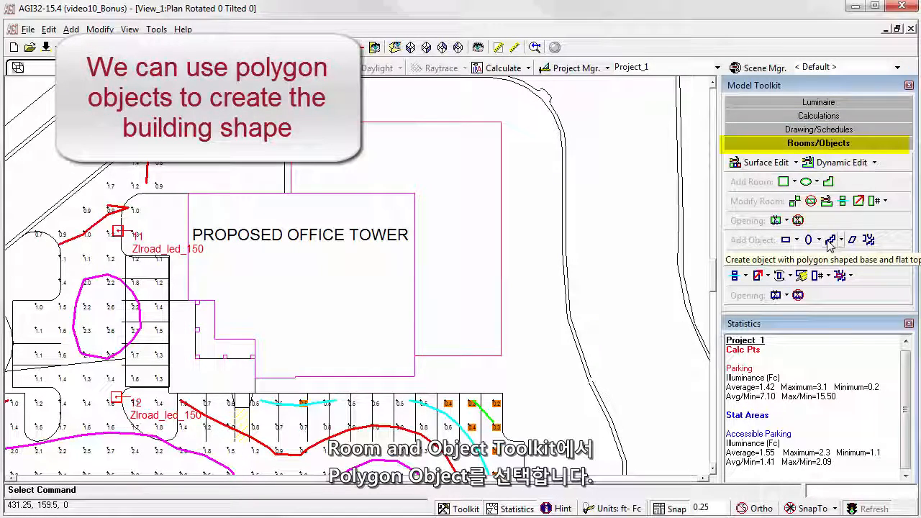
left_click(829, 242)
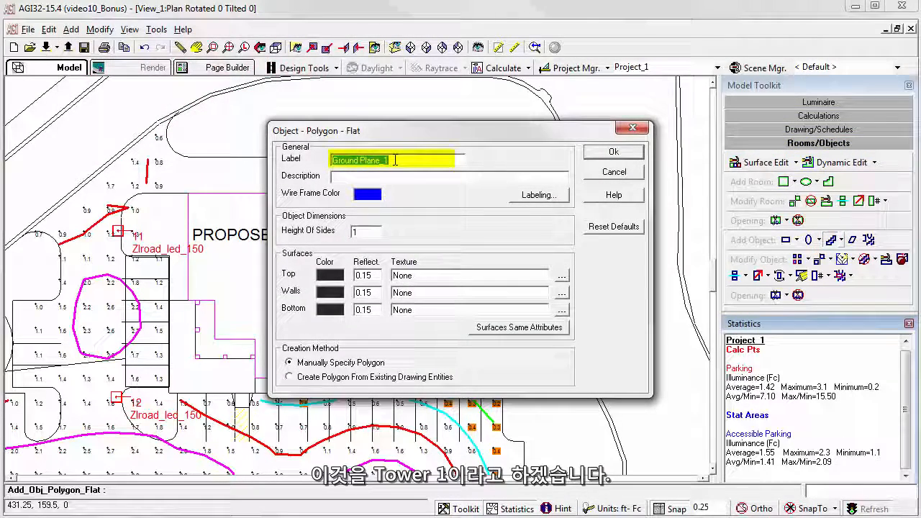
type("Tower 1")
type("tion 1")
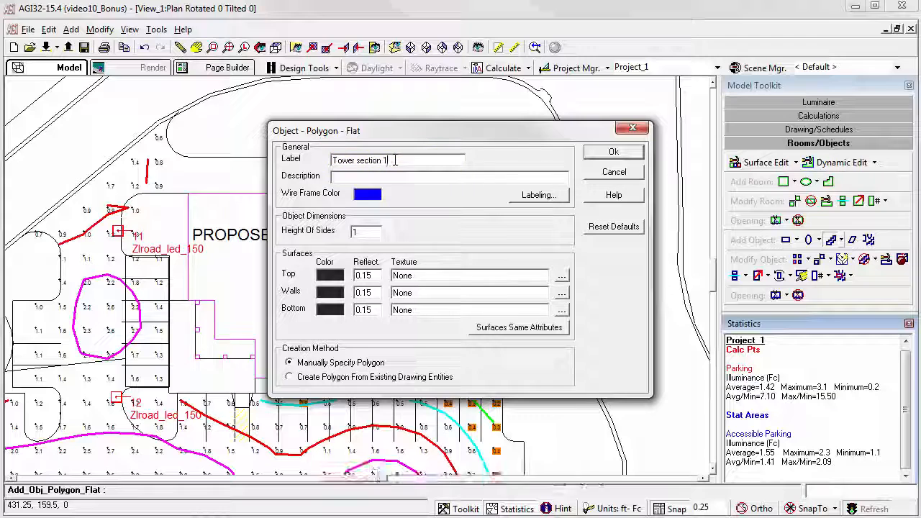
double_click(366, 229)
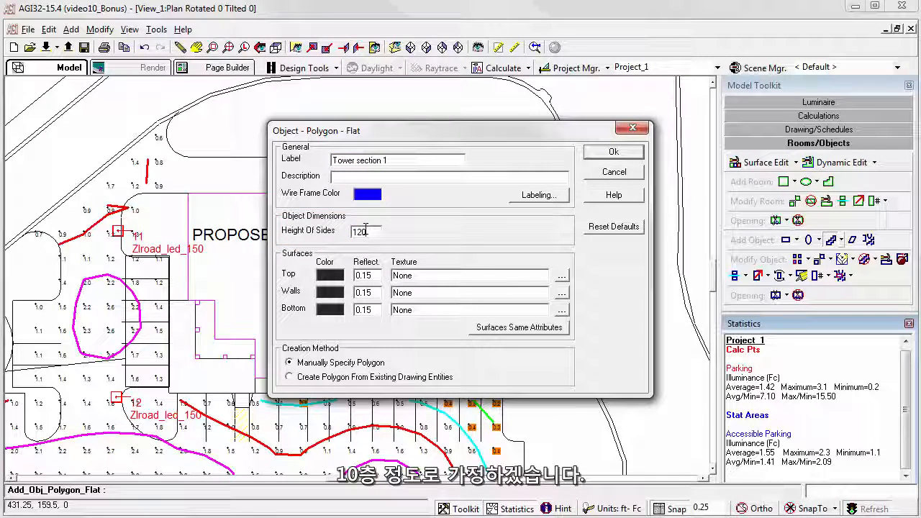
double_click(377, 293)
type(".35")
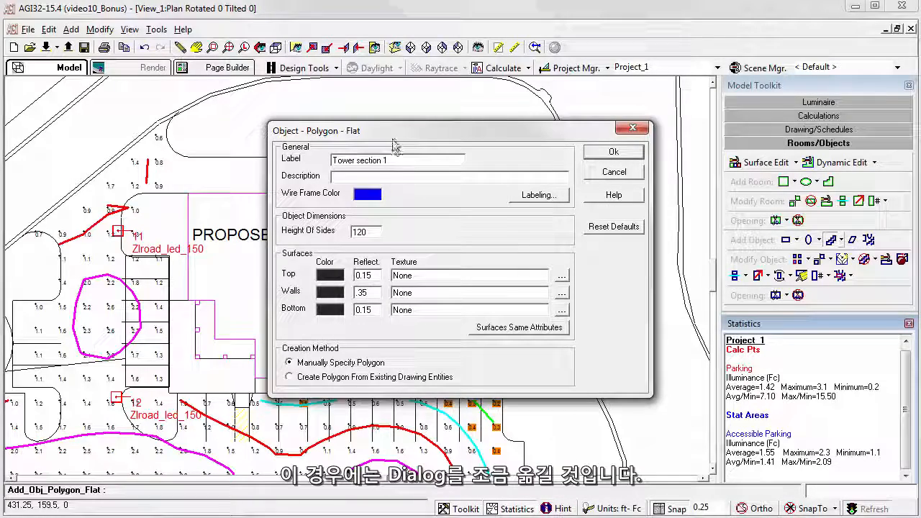
Step: Create the Tower section 1 polygon from the existing drawing outline around the PROPOSED OFFICE TOWER text
left_click_drag(392, 142, 555, 102)
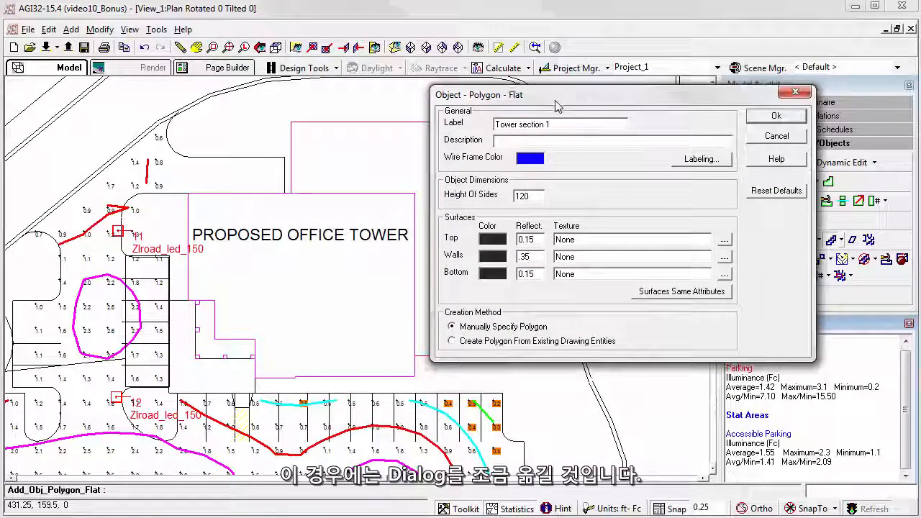
left_click(484, 343)
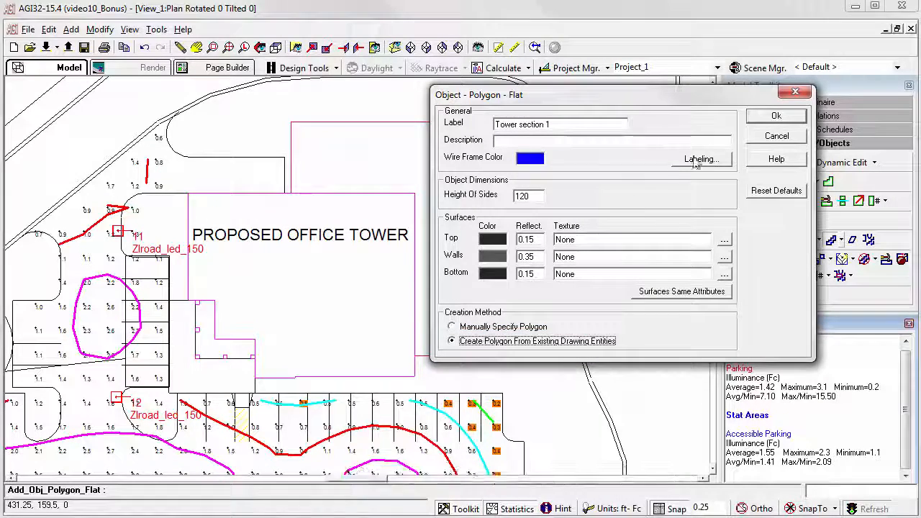
left_click(757, 119)
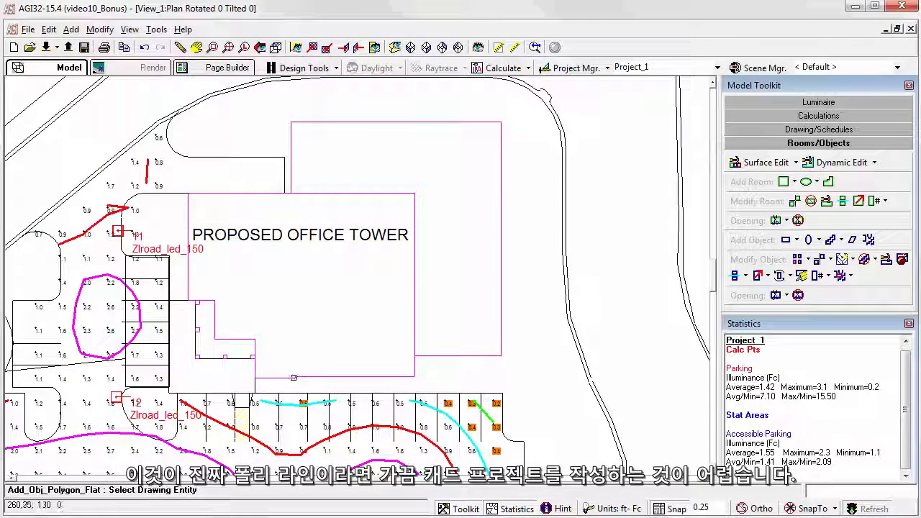
left_click_drag(288, 381, 621, 224)
left_click(709, 256)
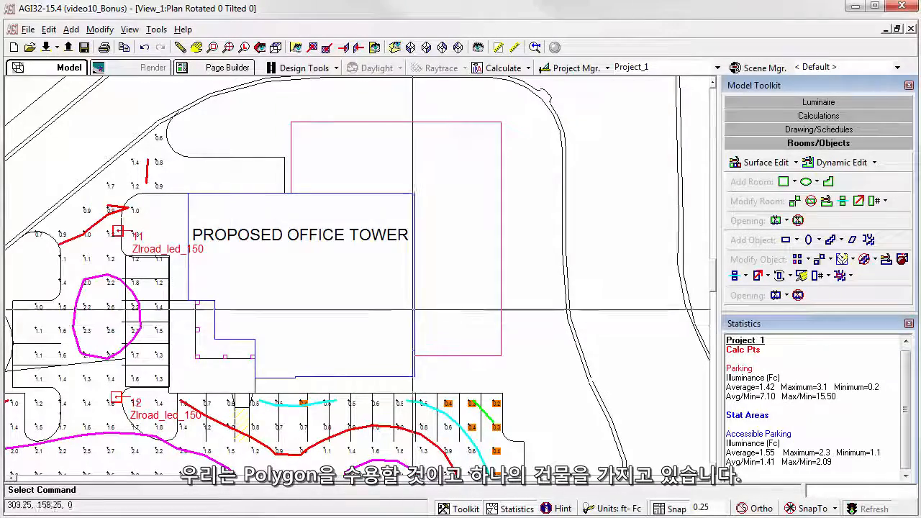
Step: Set up a second flat-topped polygon object, "Tower section 2", with 80 ft high sides and a manually specified polygon
right_click(414, 310)
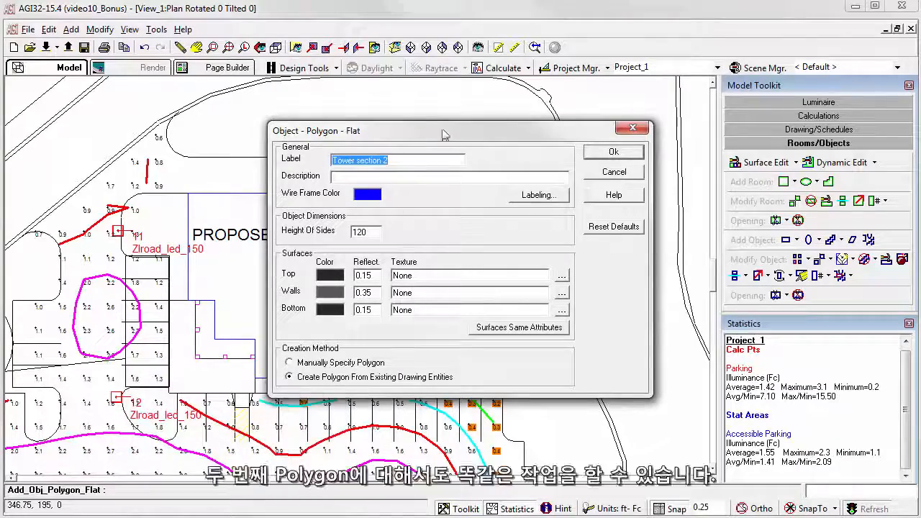
left_click_drag(442, 136, 152, 238)
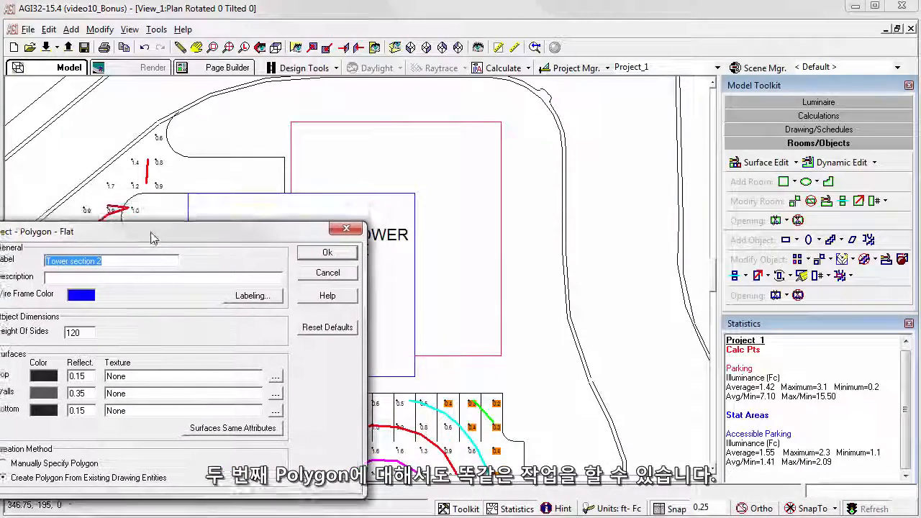
left_click_drag(294, 195, 417, 356)
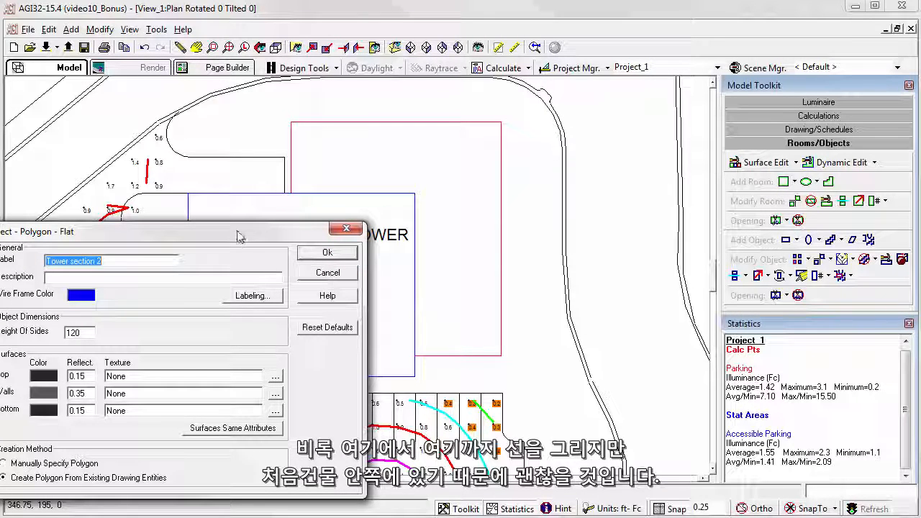
left_click_drag(239, 236, 588, 180)
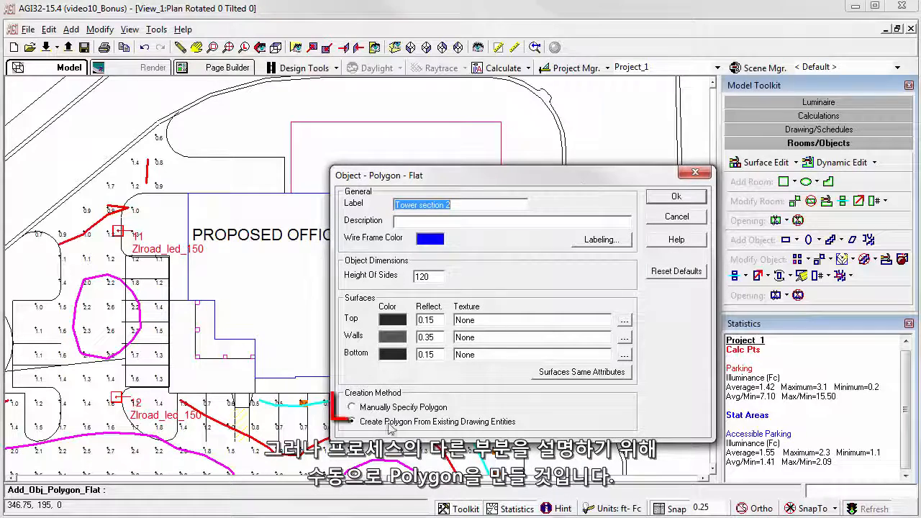
left_click(351, 407)
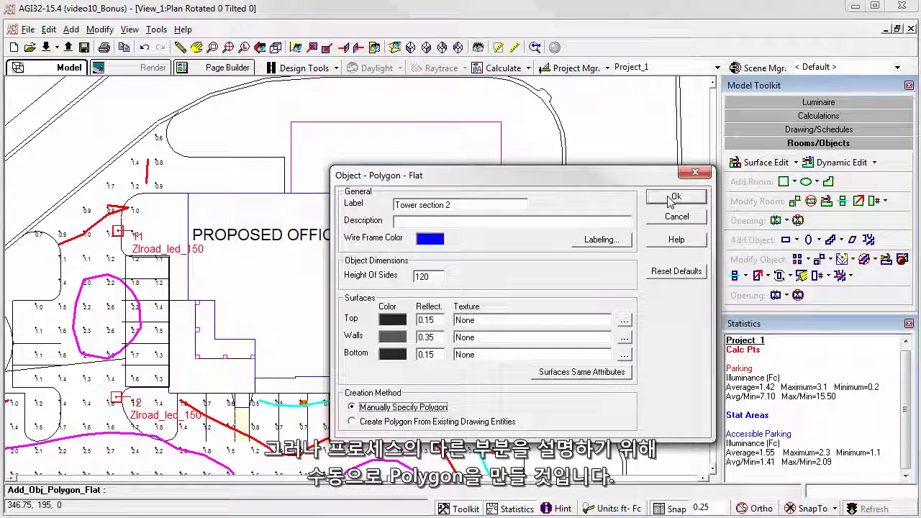
double_click(429, 277)
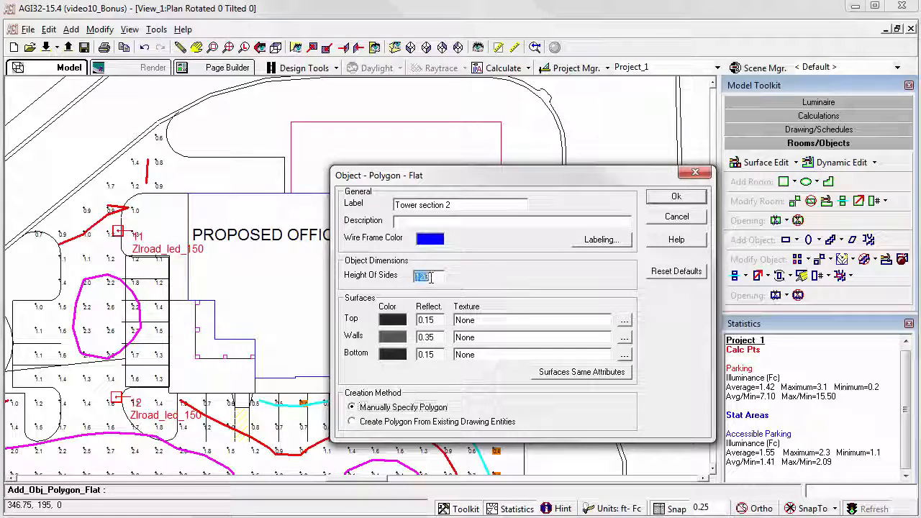
type("80")
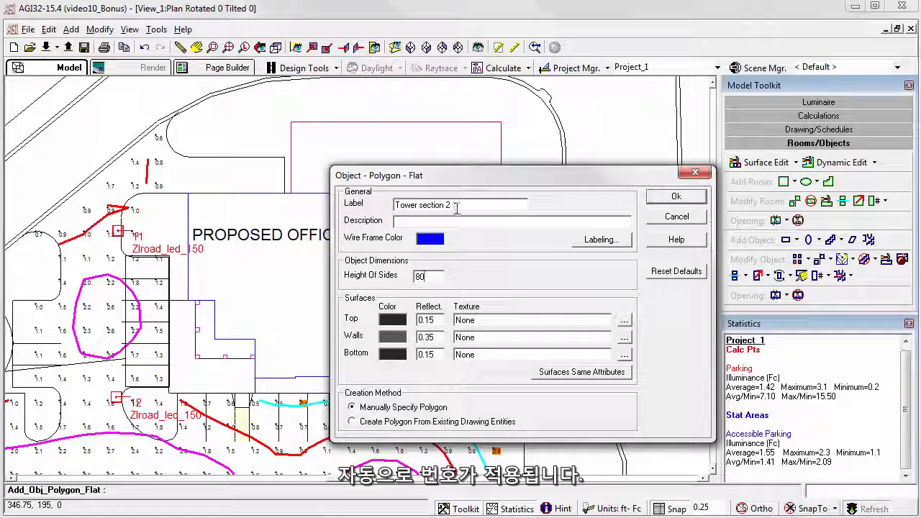
left_click(676, 197)
Step: Trace the second tower section's outline behind the first building with SnapTo enabled, including the first building's shared corner, and finish the polygon
left_click(801, 508)
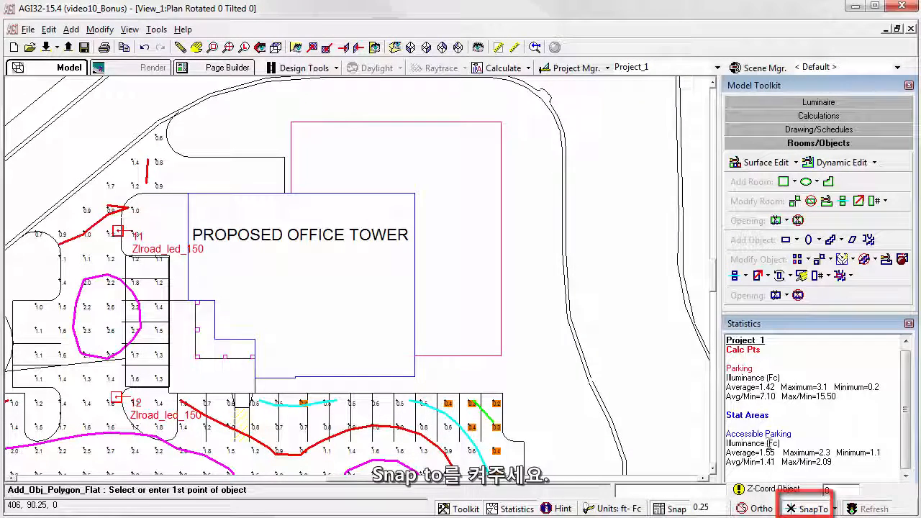
left_click(416, 355)
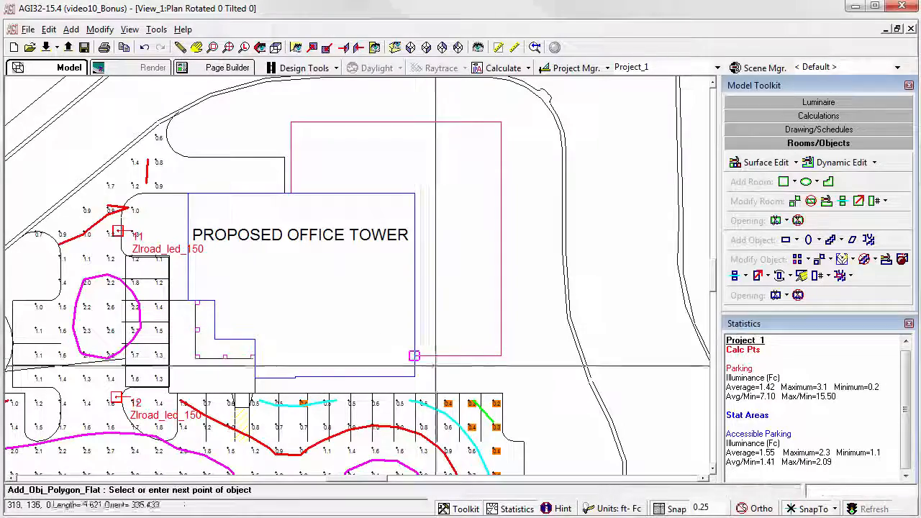
left_click(500, 355)
left_click(501, 122)
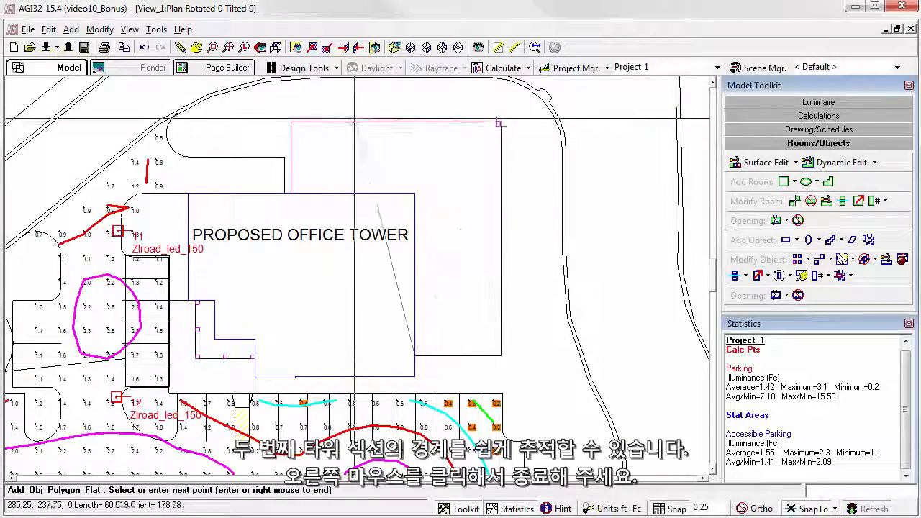
left_click(289, 194)
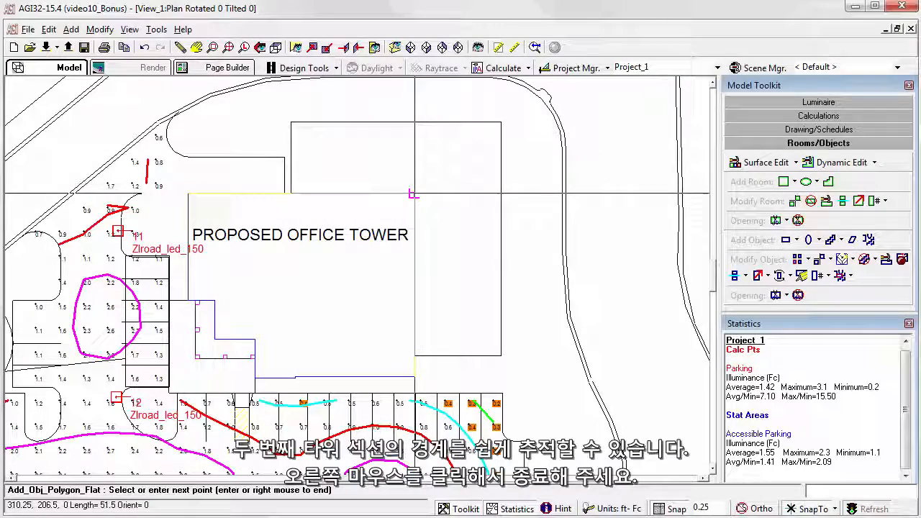
left_click(414, 193)
right_click(468, 267)
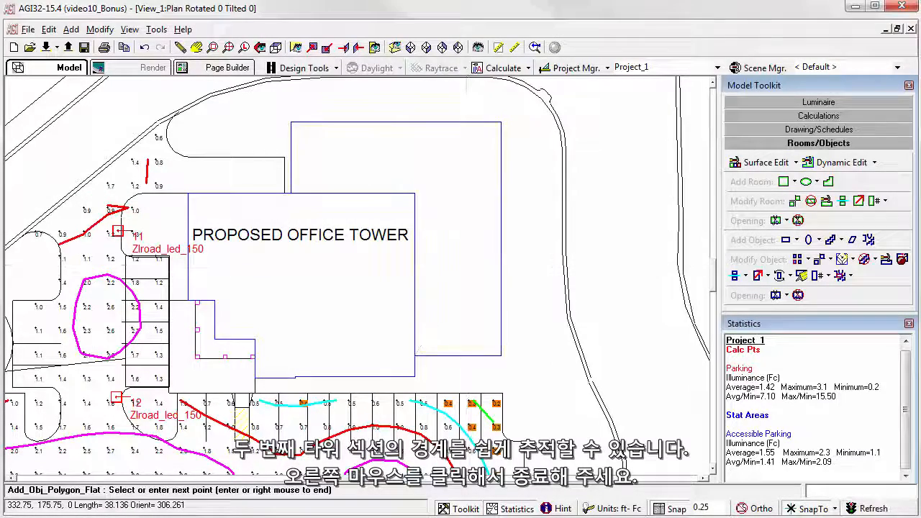
Step: Show the model in isometric view, change the calculation mode to Full Radiosity Method and switch to Render mode
left_click(395, 47)
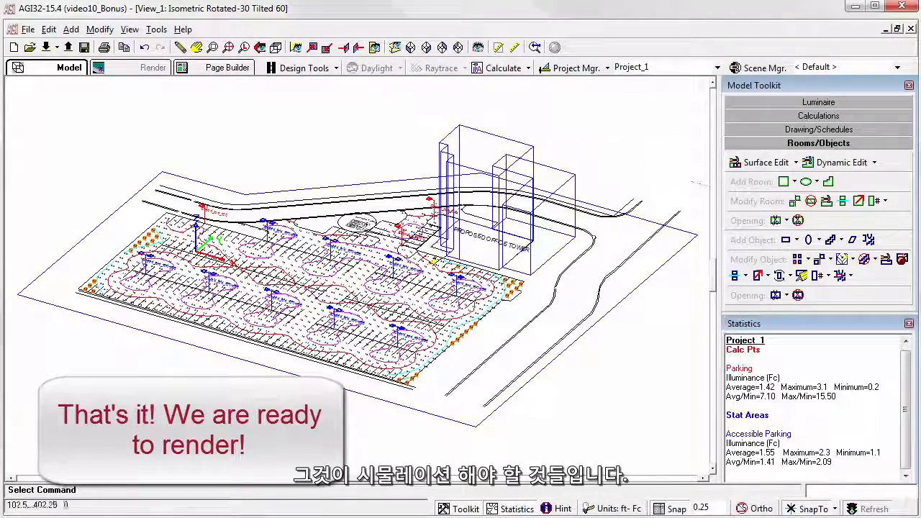
left_click(529, 68)
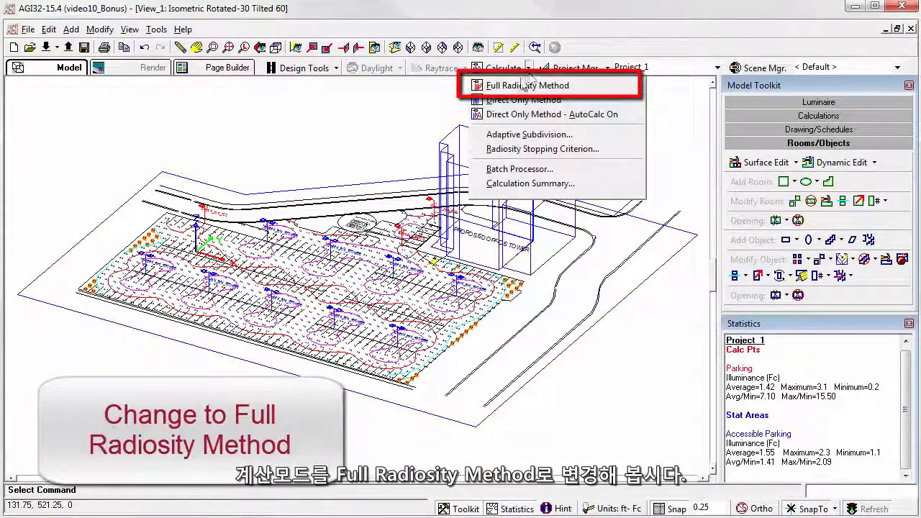
left_click(508, 88)
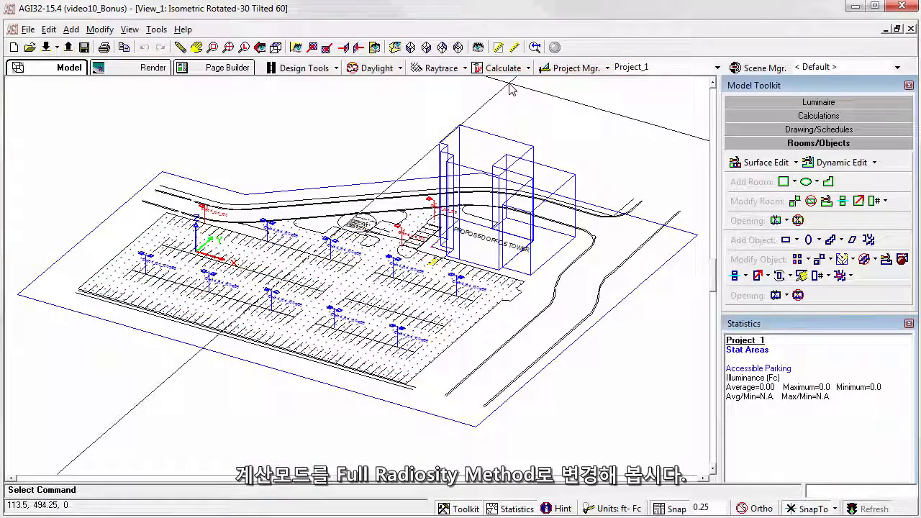
left_click(148, 69)
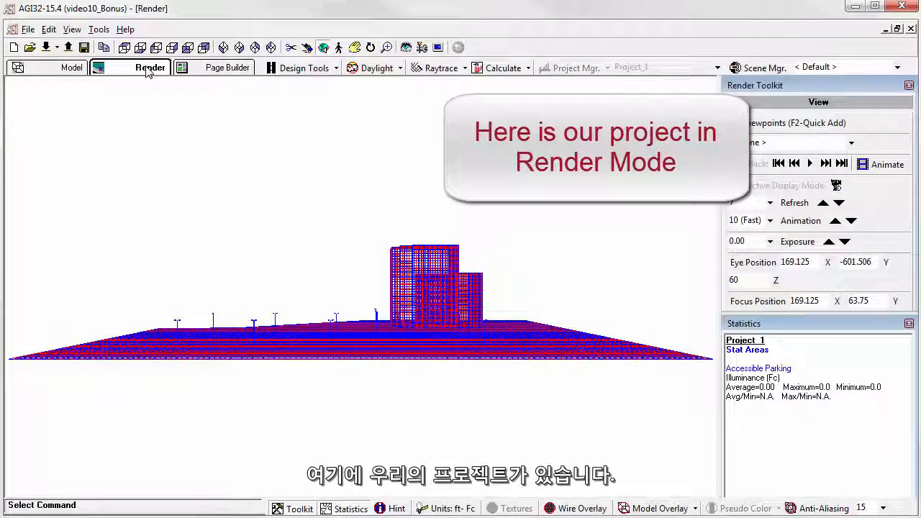
Step: Run the full radiosity calculation and orbit the rendered scene to a raised corner view of the parking lot
left_click(502, 70)
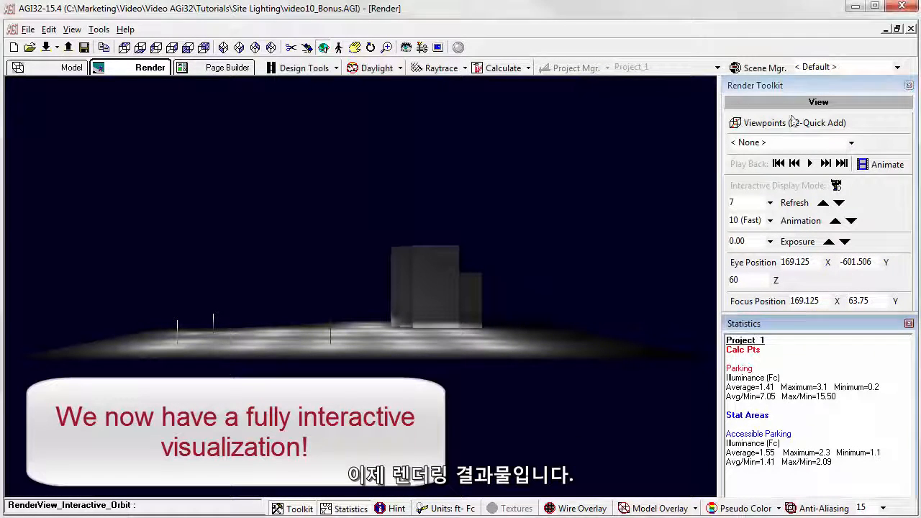
left_click_drag(136, 297, 442, 307)
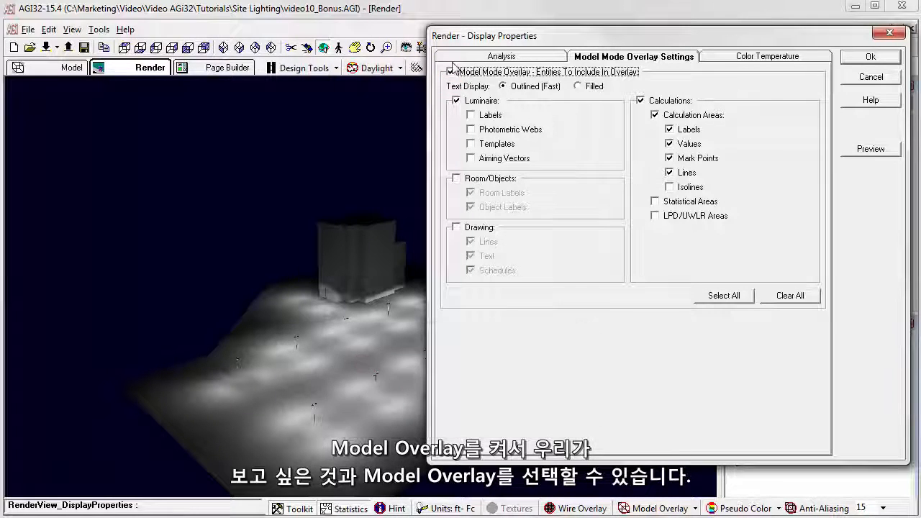
Step: Set the model overlay to filled text, exclude luminaires, and include drawing lines, text and schedules
left_click(580, 86)
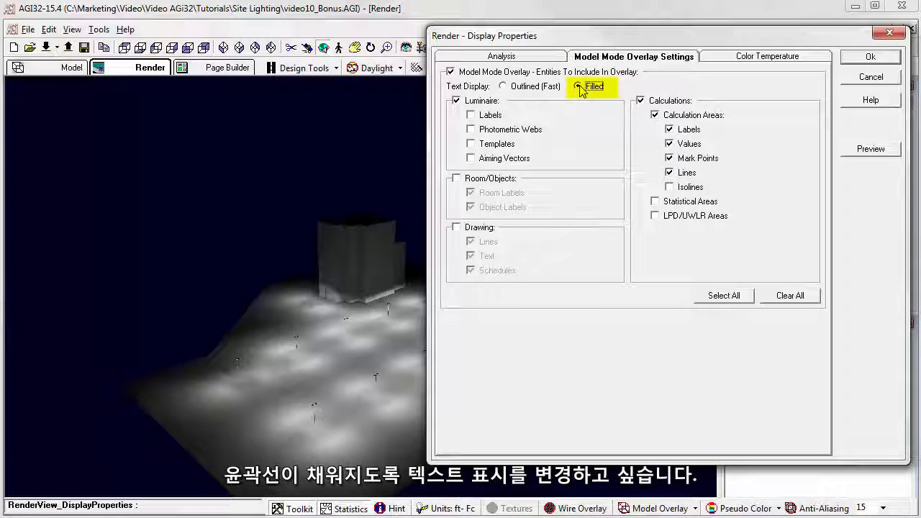
left_click(474, 102)
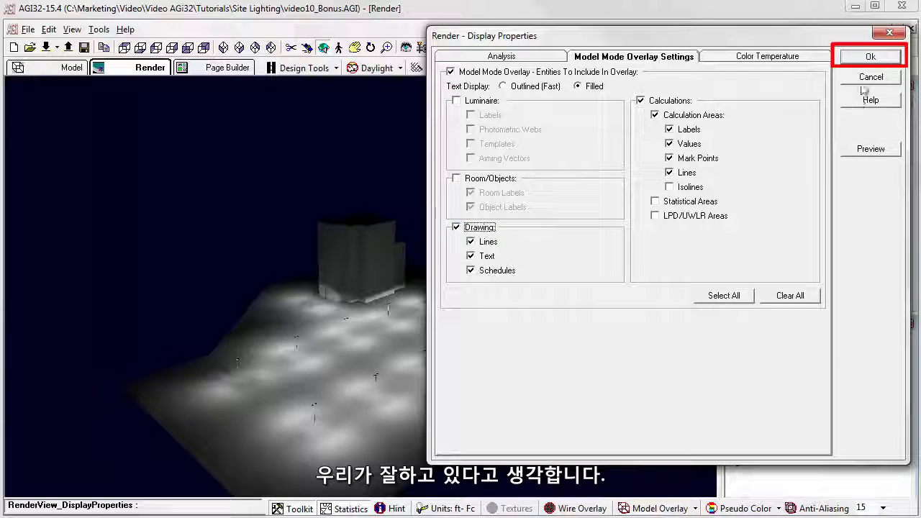
left_click(871, 57)
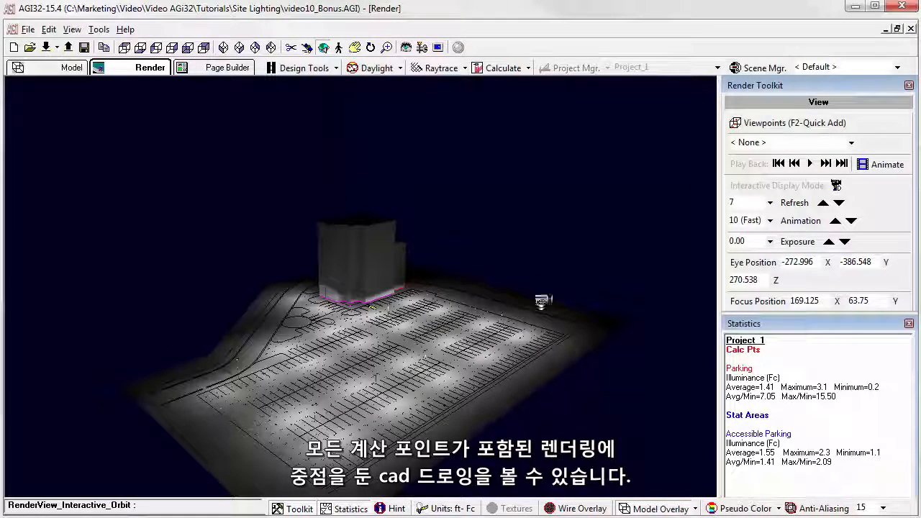
Step: Walk through the rendered site toward the office tower, with the eye height lowered to 5 ft
left_click_drag(602, 331, 436, 129)
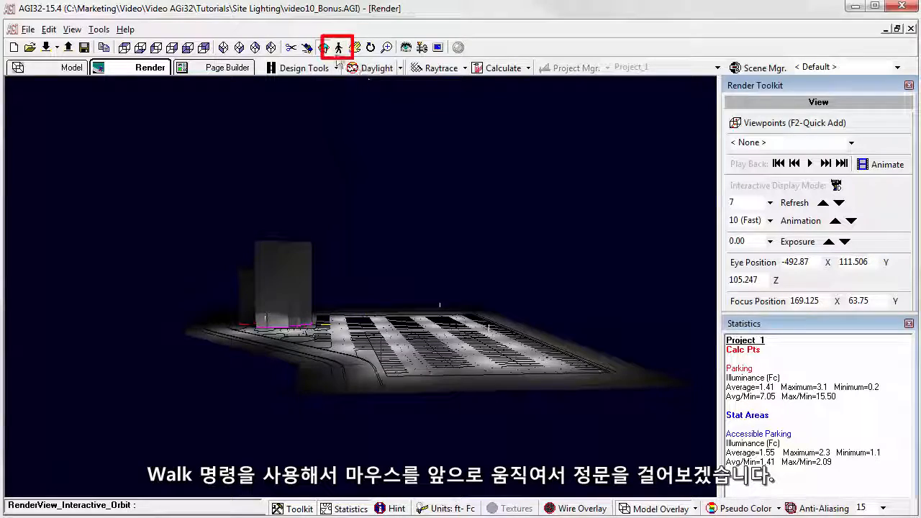
left_click(338, 48)
left_click_drag(358, 352, 321, 316)
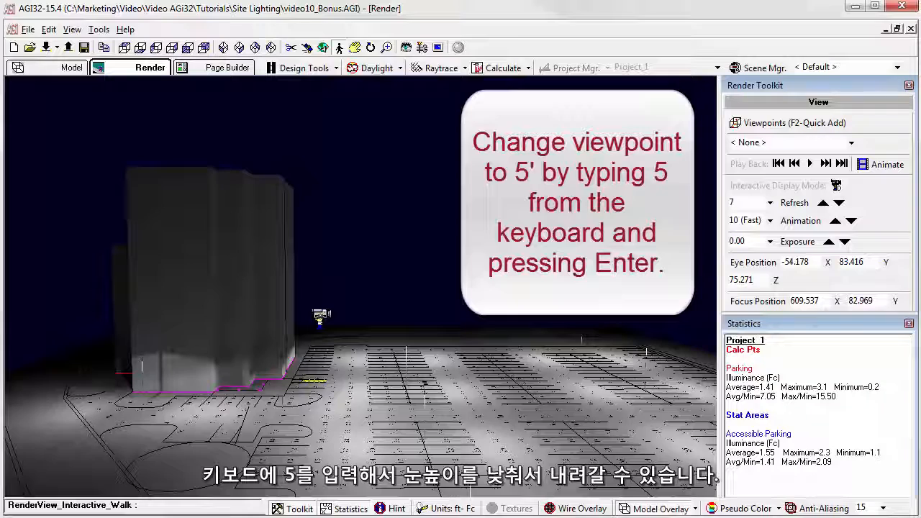
type("5")
key("Return")
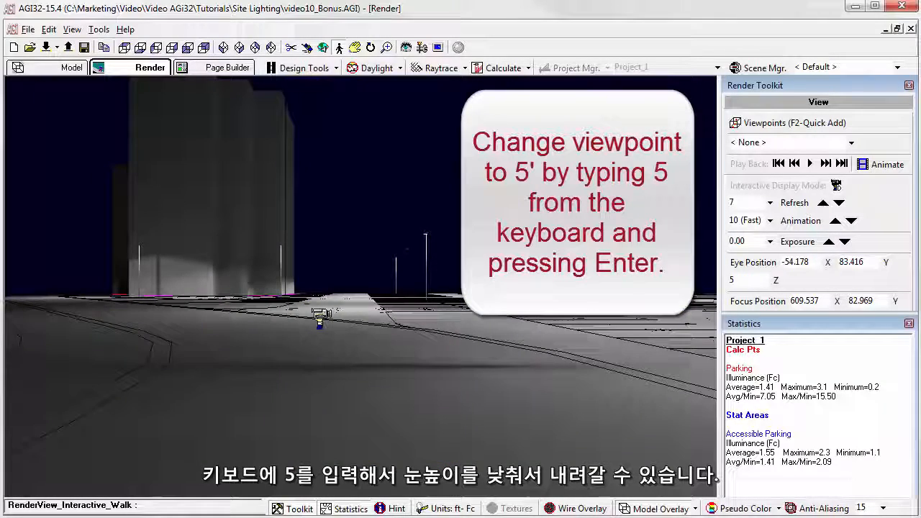
left_click_drag(321, 315, 203, 285)
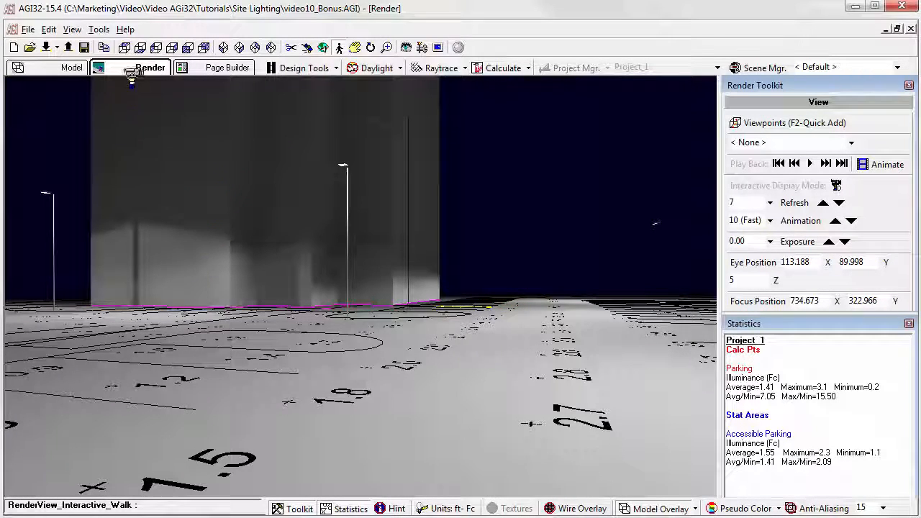
Step: Examine the calculation point values across the rendered parking lot in plan view
left_click(124, 48)
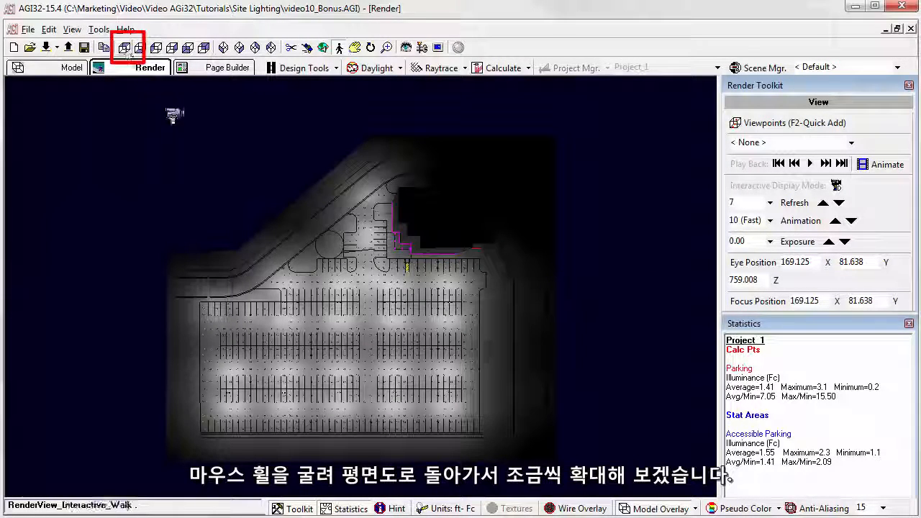
scroll(374, 293, "up", 5)
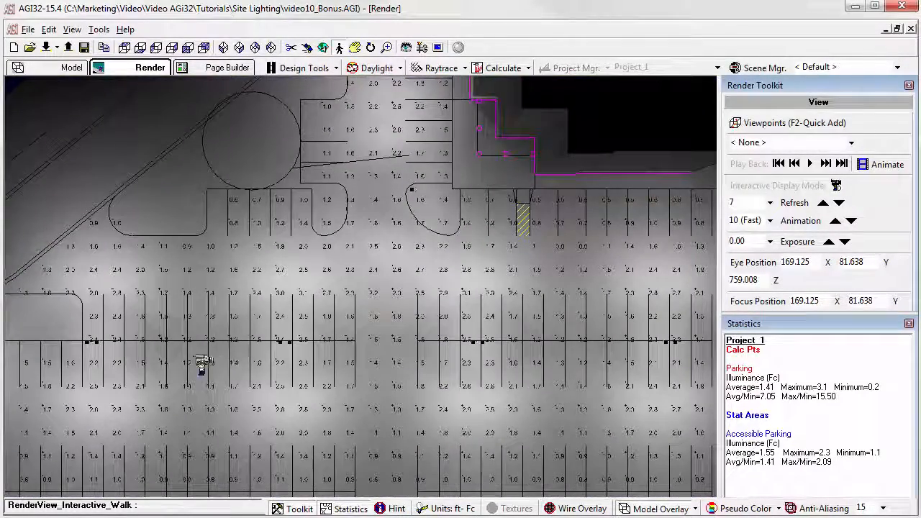
middle_click_drag(152, 372, 306, 191)
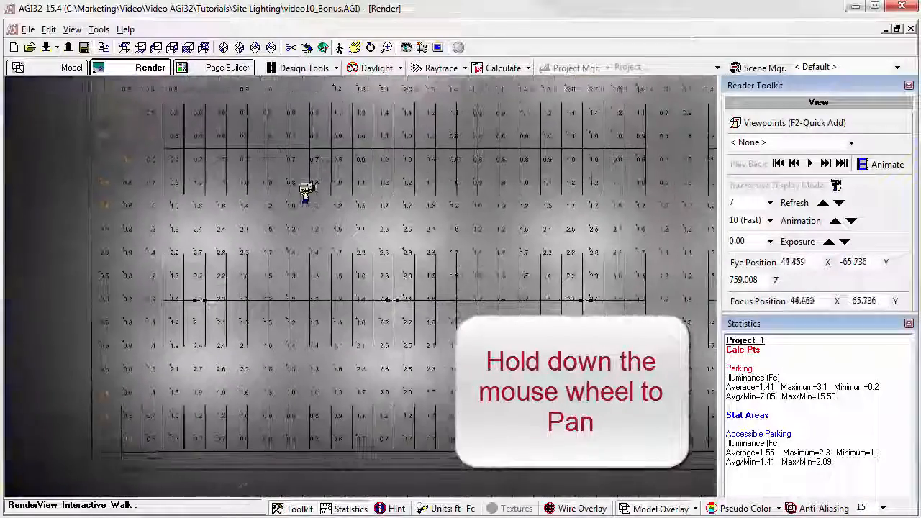
middle_click_drag(582, 269, 419, 368)
scroll(419, 306, "down", 5)
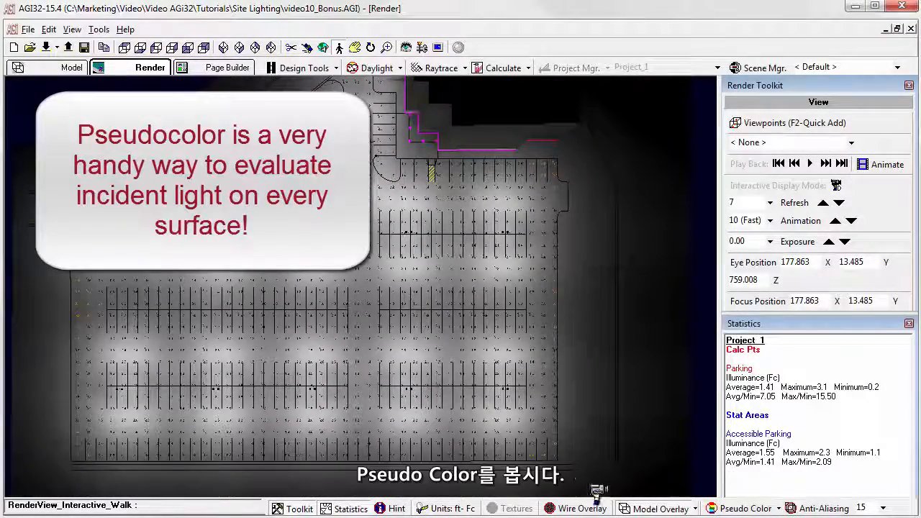
Step: Render the site in pseudo color and choose Illuminance as the pseudo color metric
left_click(741, 509)
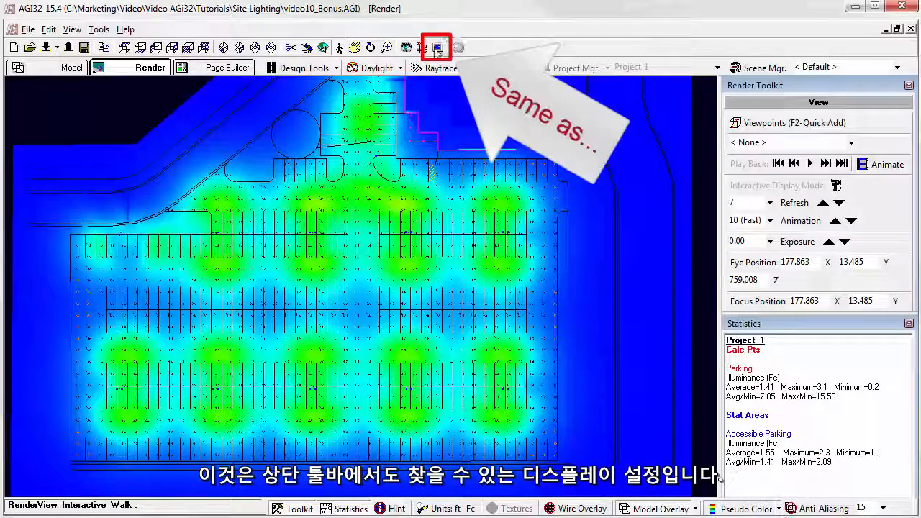
left_click(438, 48)
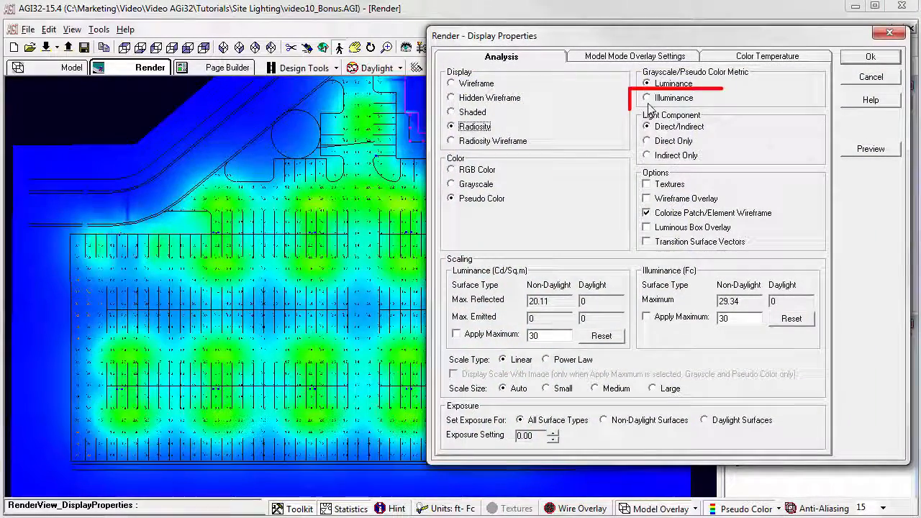
left_click(647, 97)
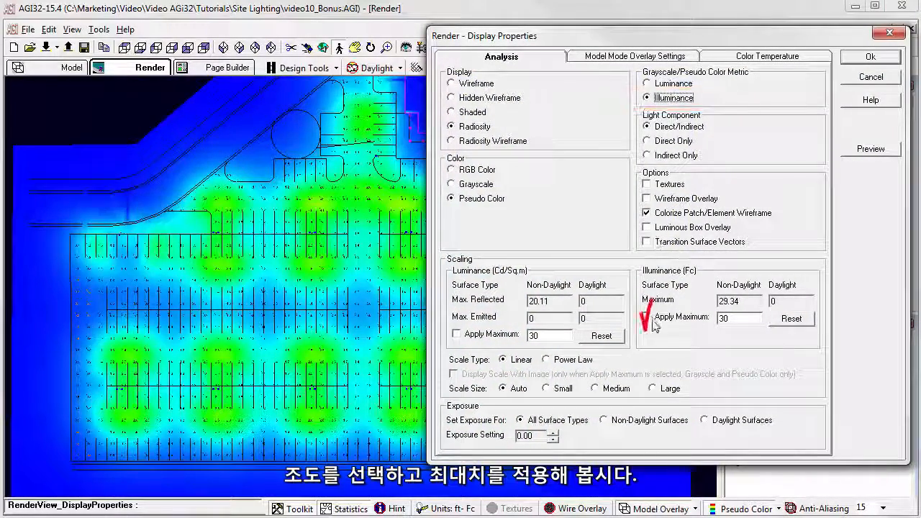
Step: Apply a maximum illuminance of 3 Fc, display the scale with the image, then preview and accept the settings
left_click(648, 317)
double_click(741, 317)
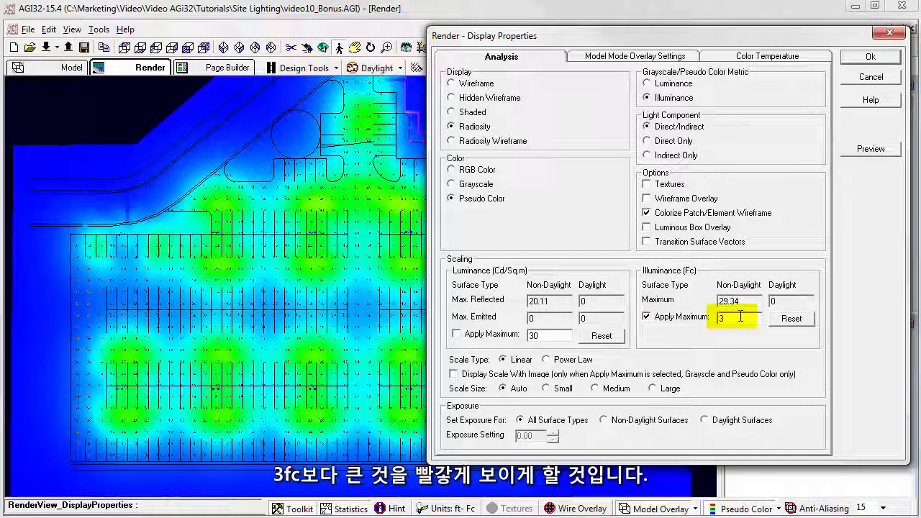
left_click(456, 375)
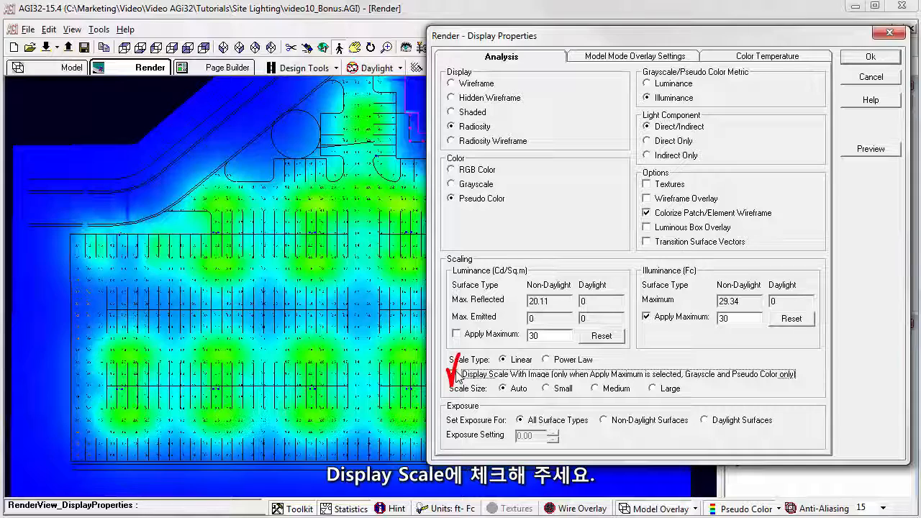
left_click(850, 151)
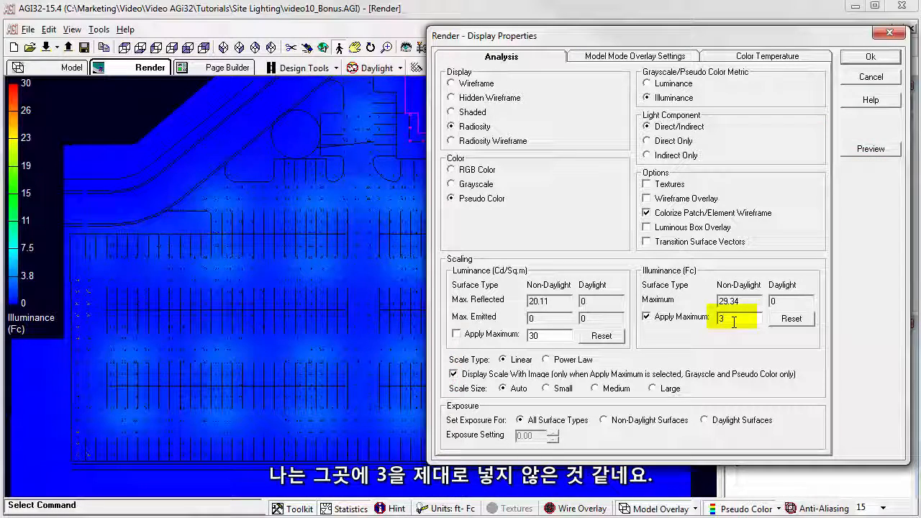
left_click(850, 151)
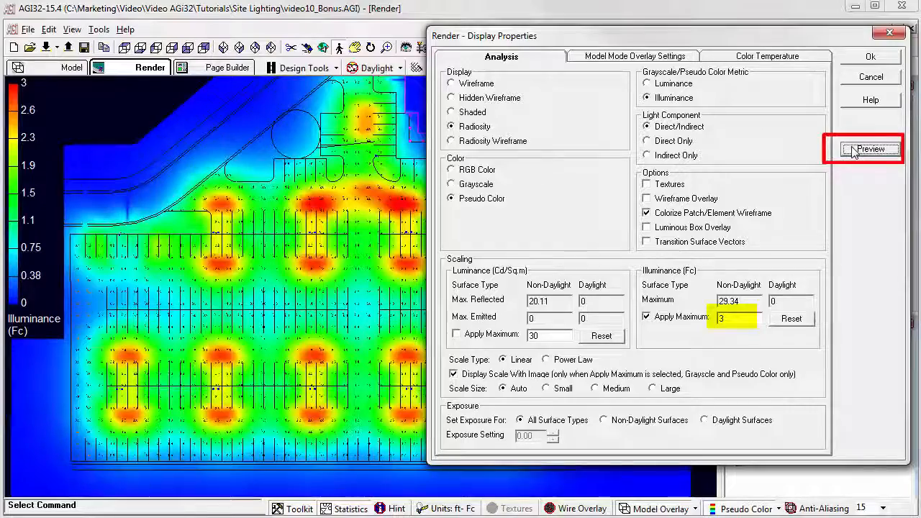
left_click(868, 63)
Step: Inspect the pseudo color illuminance across the parking lot in plan and on the office tower facades in isometric view
left_click_drag(228, 203, 260, 170)
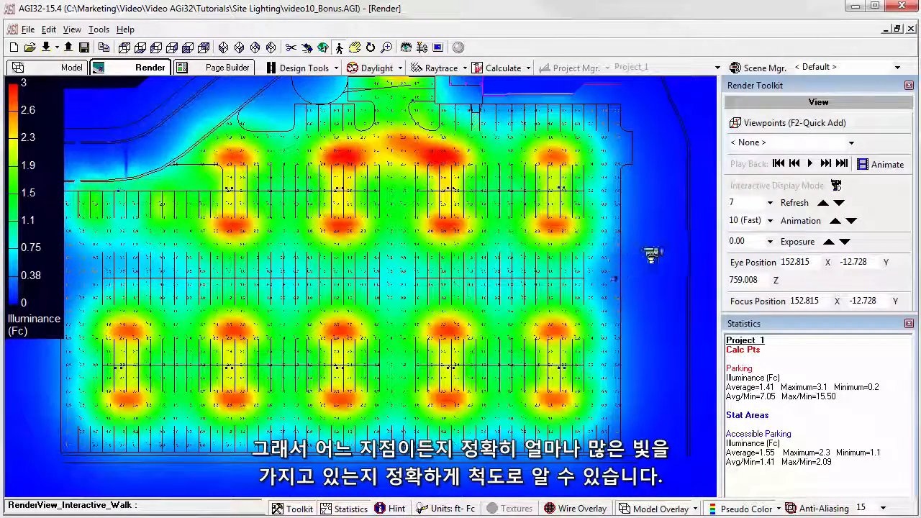
middle_click_drag(291, 167, 264, 365)
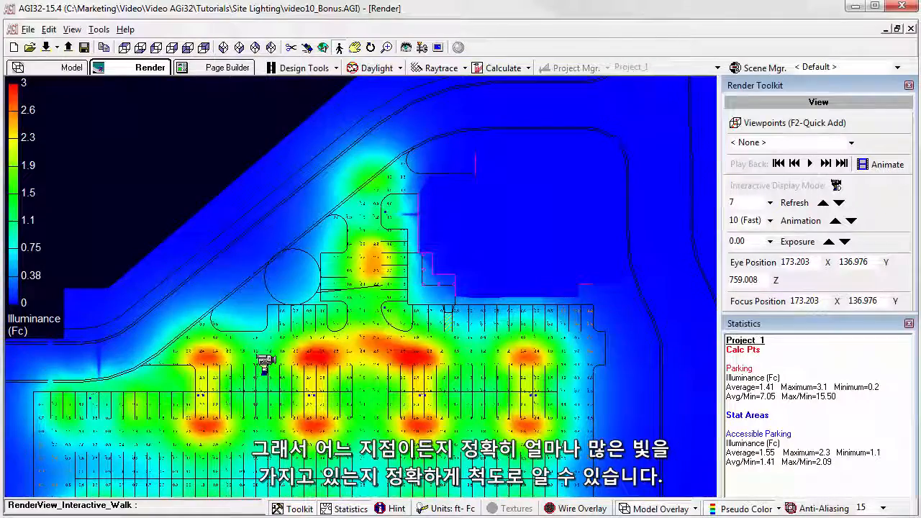
left_click(224, 47)
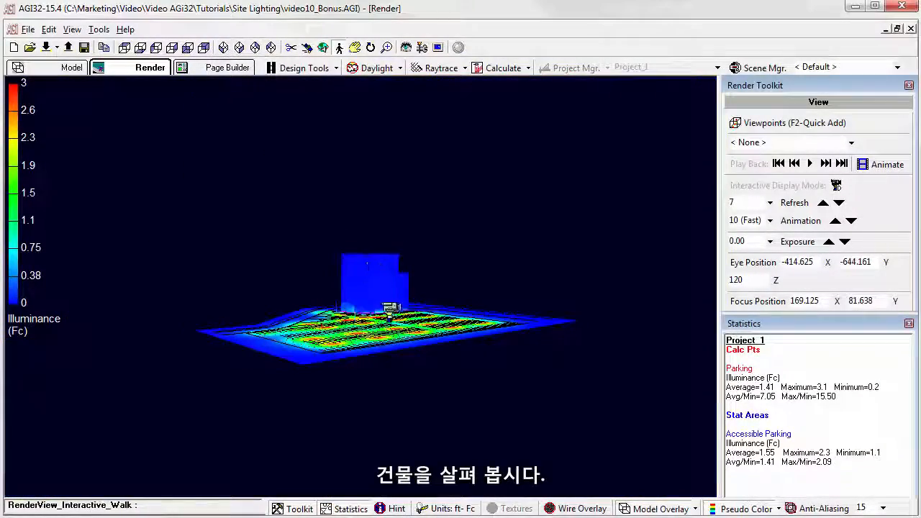
scroll(367, 299, "up", 10)
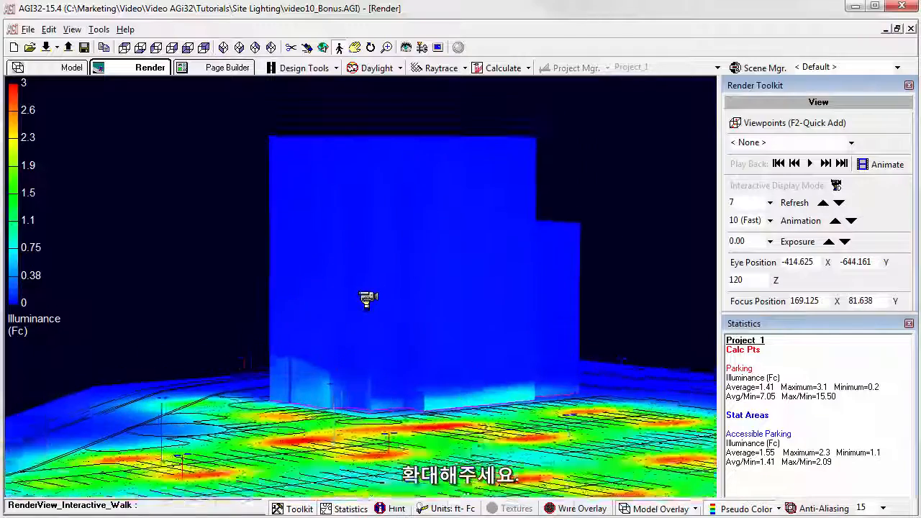